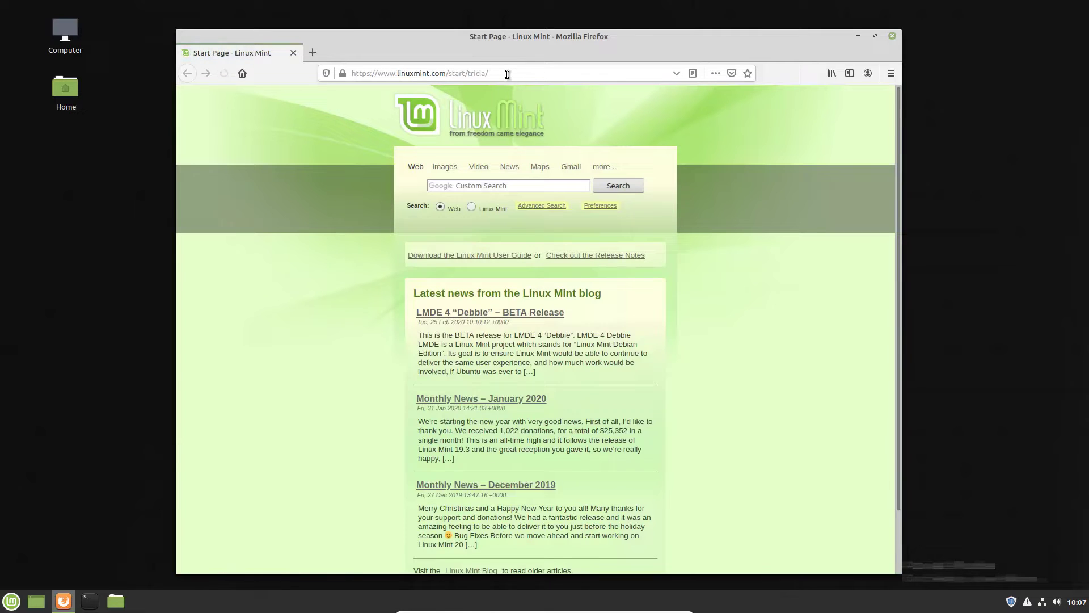
- Load techemergente.blogspot.com from Firefox's address bar
{"action": "left_click", "coordinate": [408, 73]}
{"action": "type", "text": "techemergente.com"}
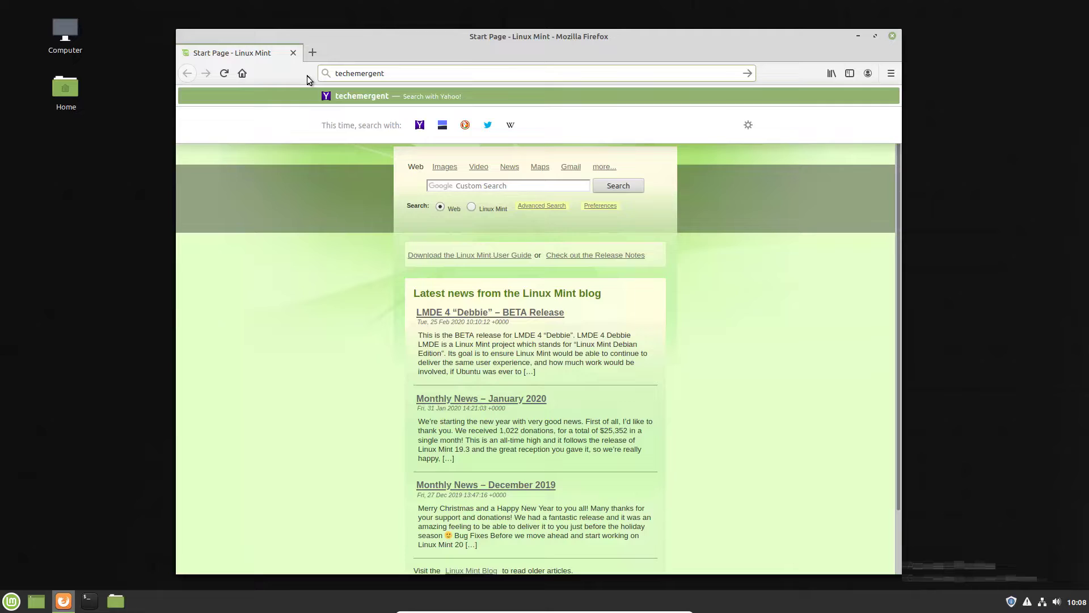
{"action": "key", "text": "Left"}
{"action": "key", "text": "Left"}
{"action": "key", "text": "Left"}
{"action": "key", "text": "Left"}
{"action": "type", "text": "blogspot"}
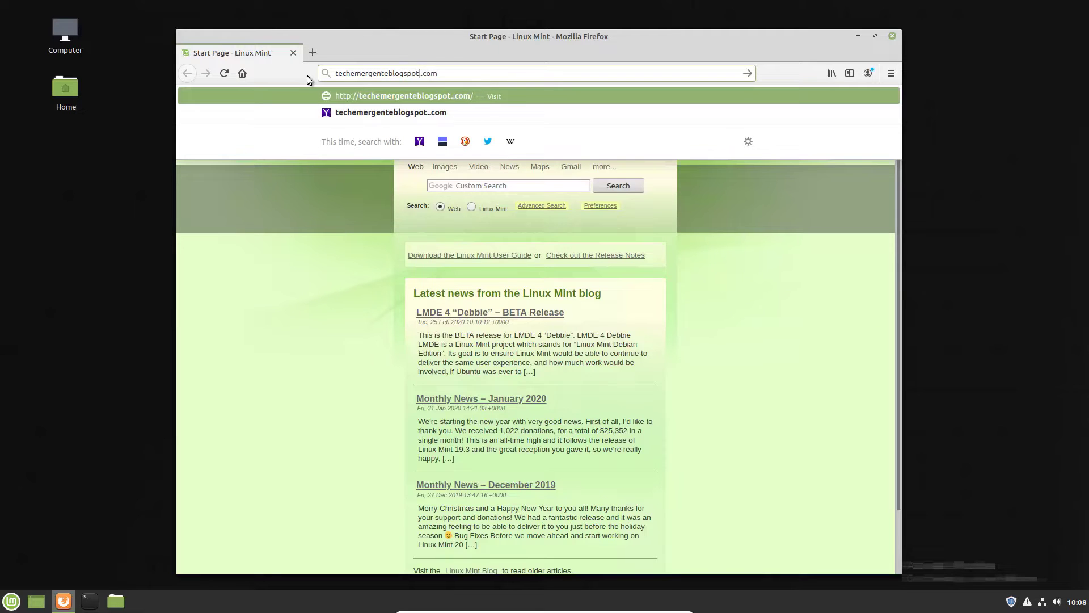
{"action": "key", "text": "Left"}
{"action": "key", "text": "Left"}
{"action": "key", "text": "Left"}
{"action": "key", "text": "Left"}
{"action": "type", "text": "."}
{"action": "key", "text": "Return"}
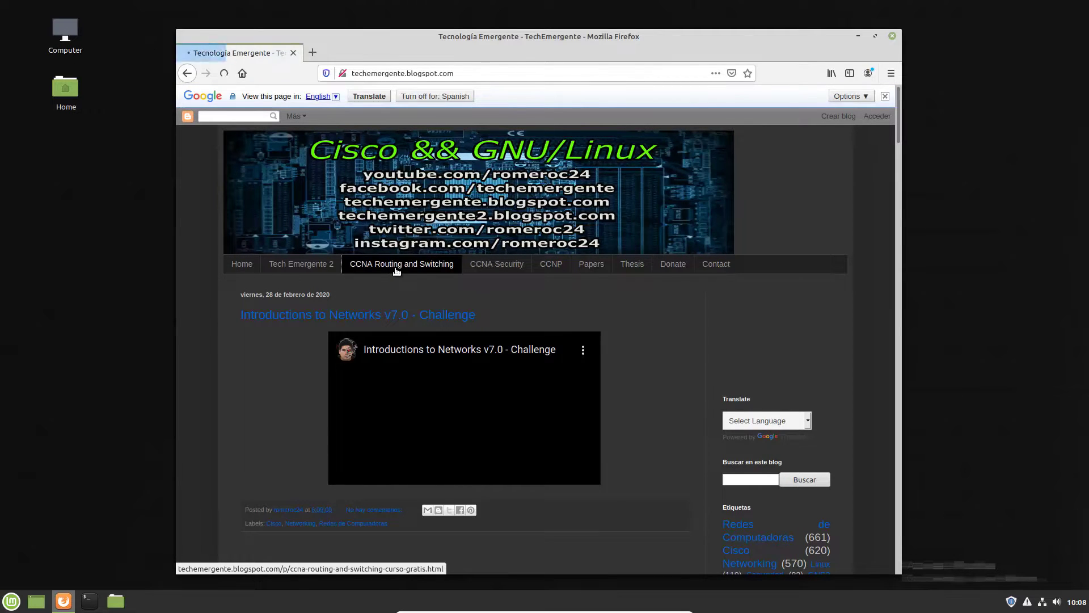
- Open the CCNA Routing and Switching page and find the Packet Tracer 7.3 for Linux download
{"action": "left_click", "coordinate": [395, 271]}
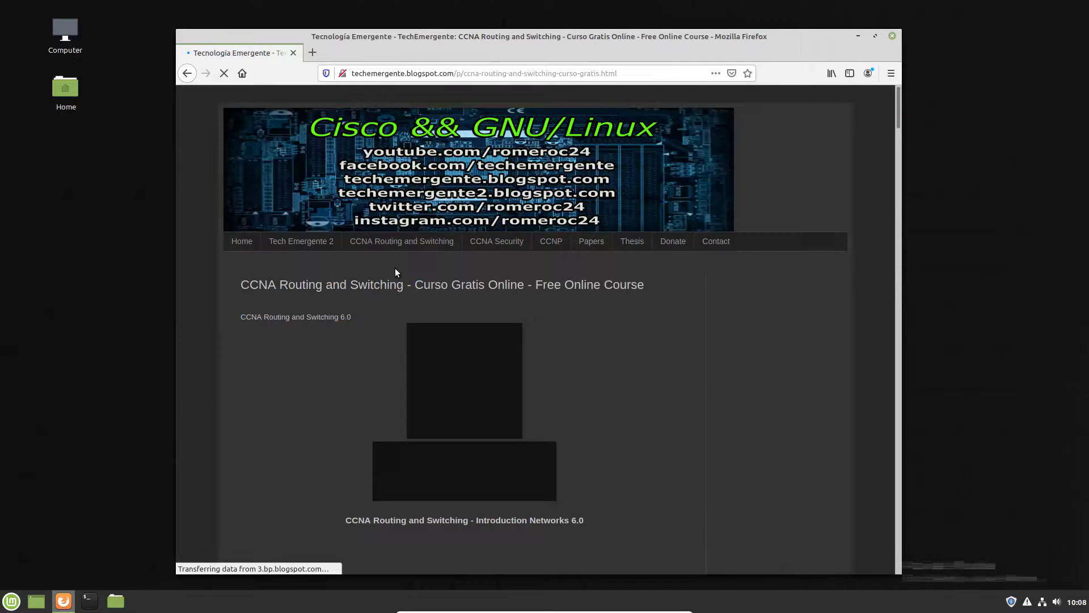
{"action": "scroll", "coordinate": [593, 300], "scroll_direction": "down", "scroll_amount": 10}
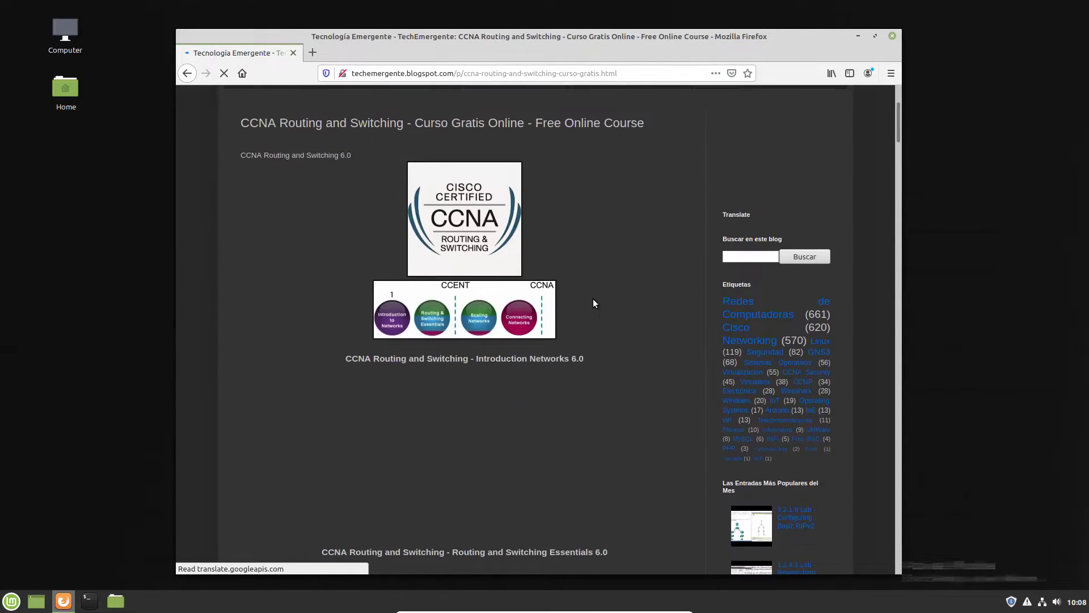
{"action": "scroll", "coordinate": [590, 297], "scroll_direction": "down", "scroll_amount": 10}
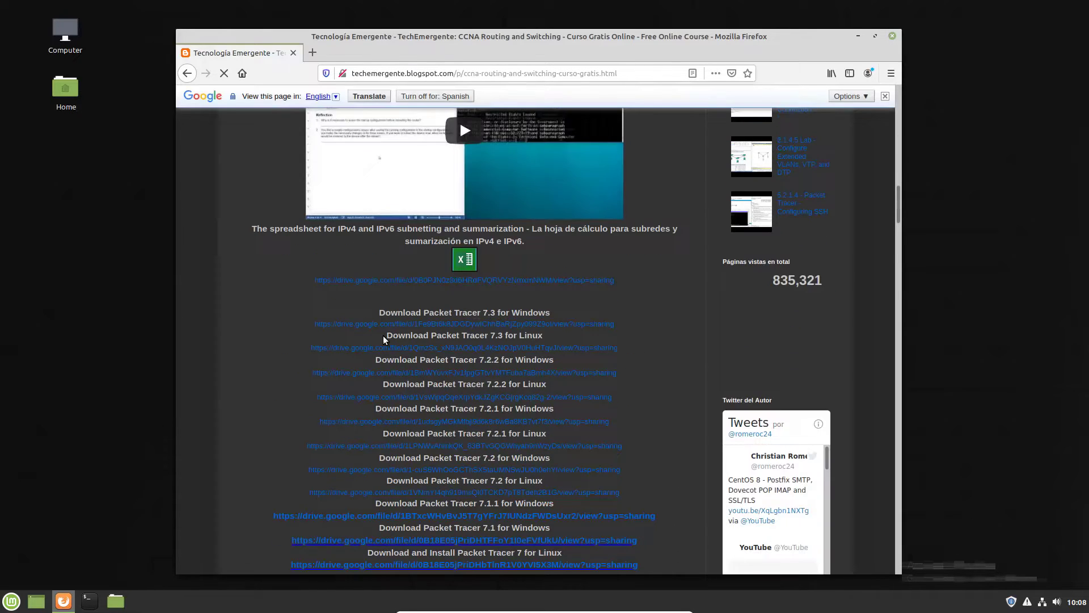
{"action": "left_click_drag", "start_coordinate": [388, 335], "coordinate": [539, 337]}
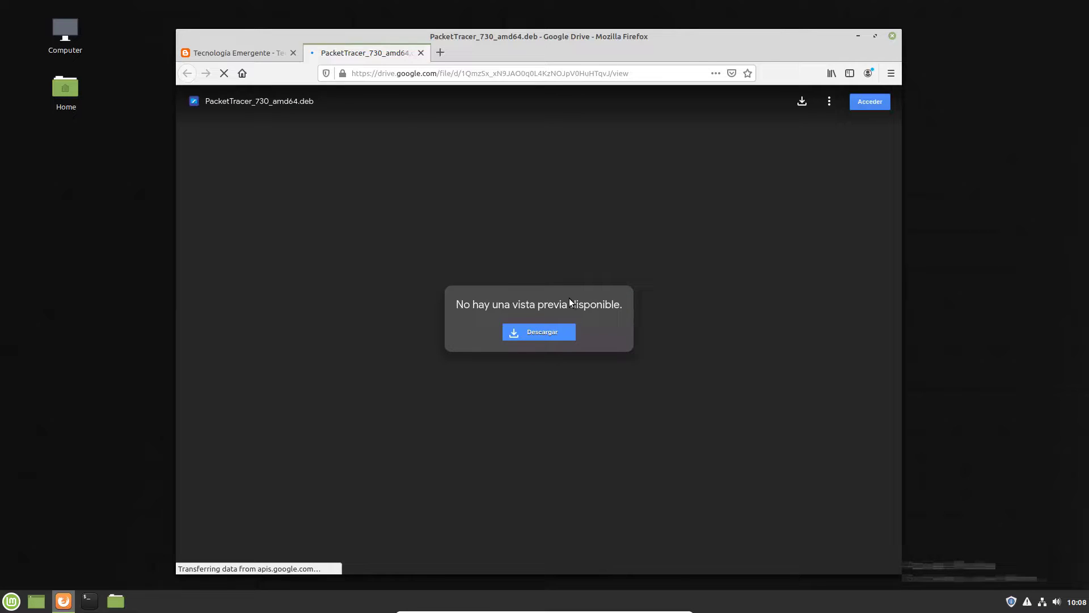
- Download PacketTracer_730_amd64.deb from Google Drive, choosing Save File
{"action": "left_click", "coordinate": [565, 333]}
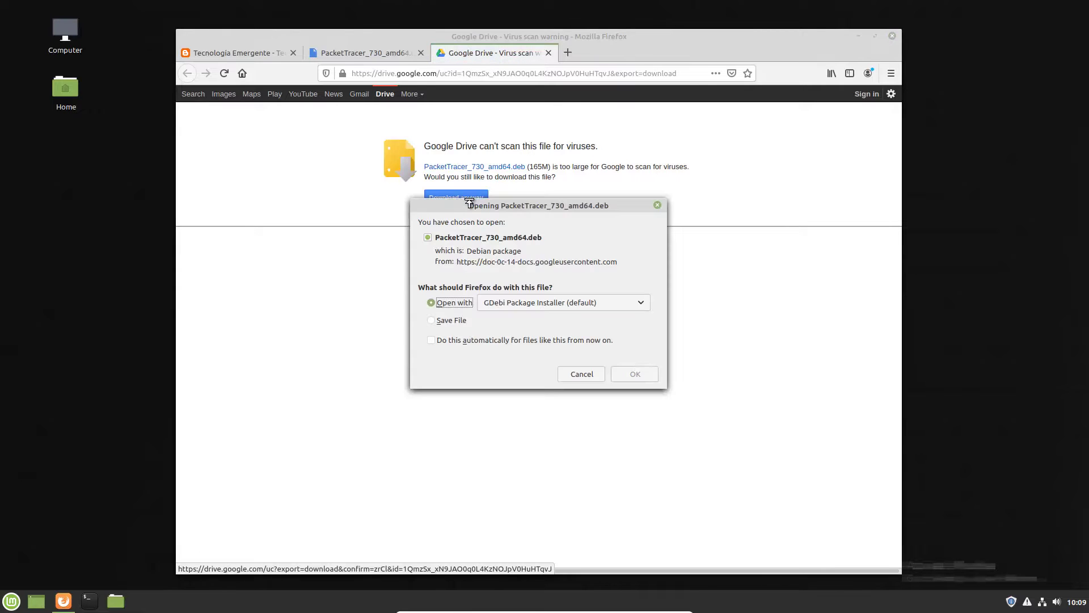
{"action": "left_click", "coordinate": [459, 321]}
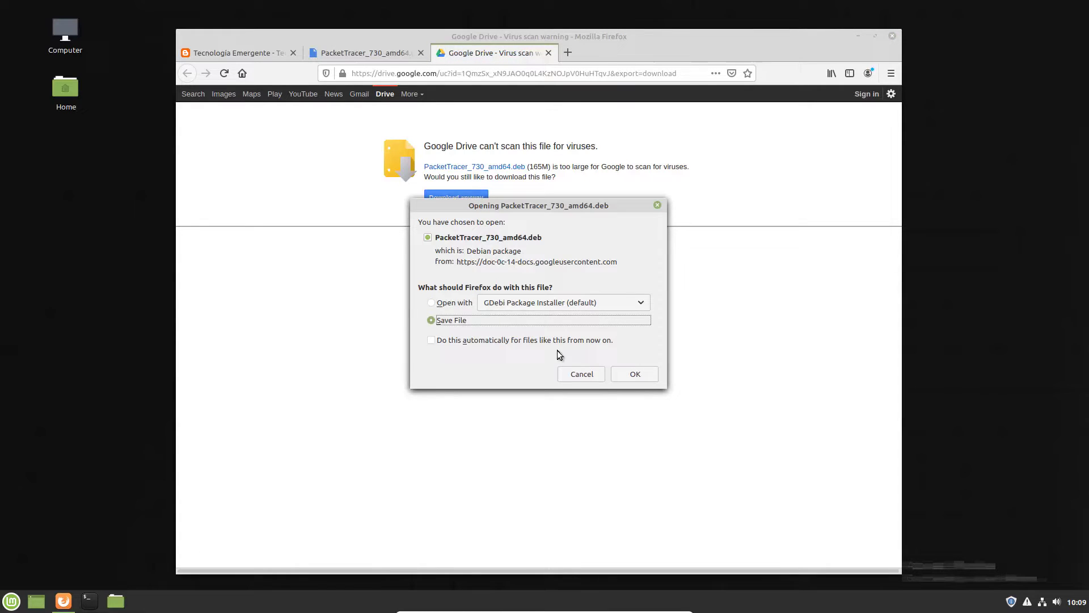
{"action": "left_click", "coordinate": [632, 373]}
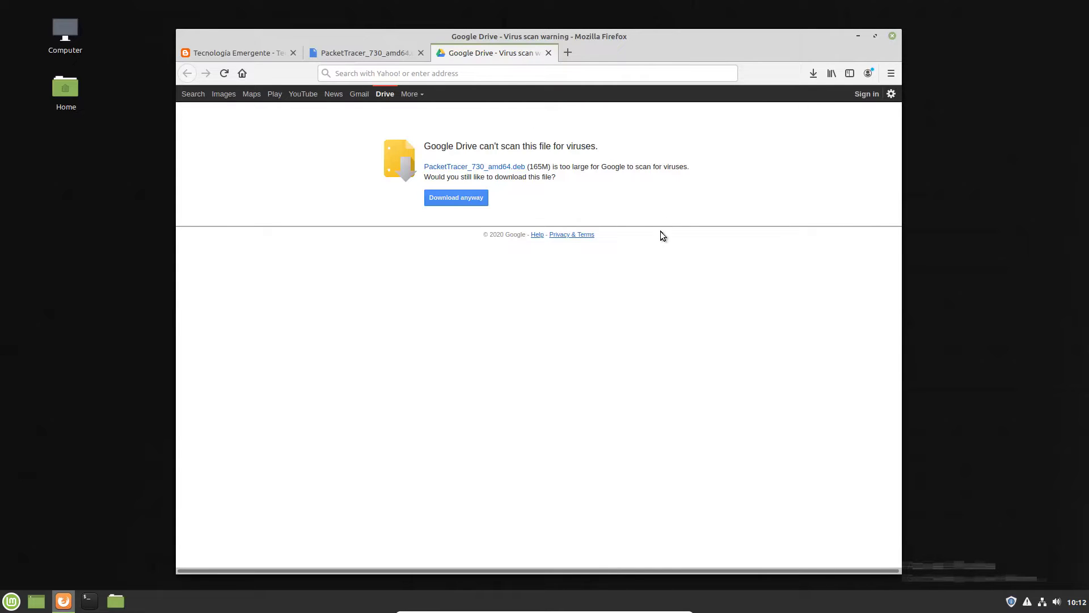
- Check PacketTracer_730_amd64.deb in the Downloads folder, then bring up a terminal
{"action": "left_click", "coordinate": [113, 605]}
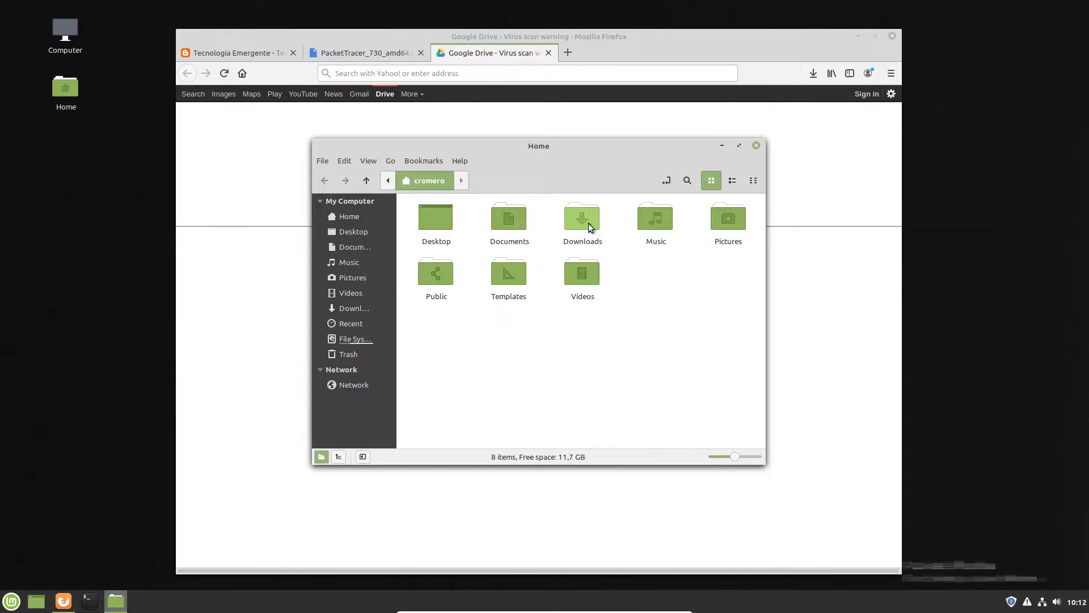
{"action": "left_click", "coordinate": [353, 310]}
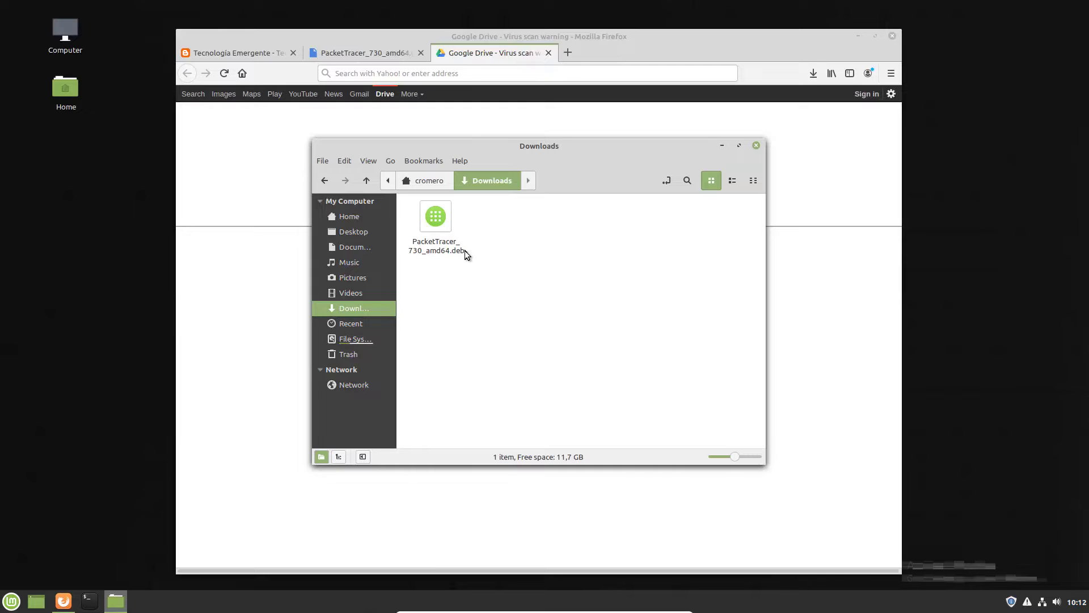
{"action": "left_click", "coordinate": [445, 220]}
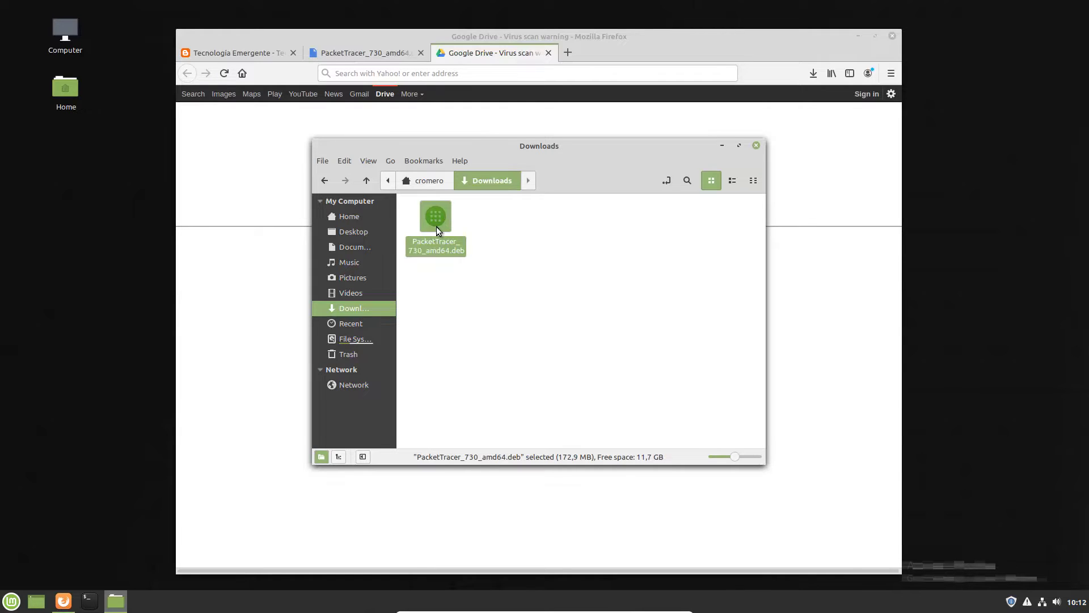
{"action": "right_click", "coordinate": [437, 226]}
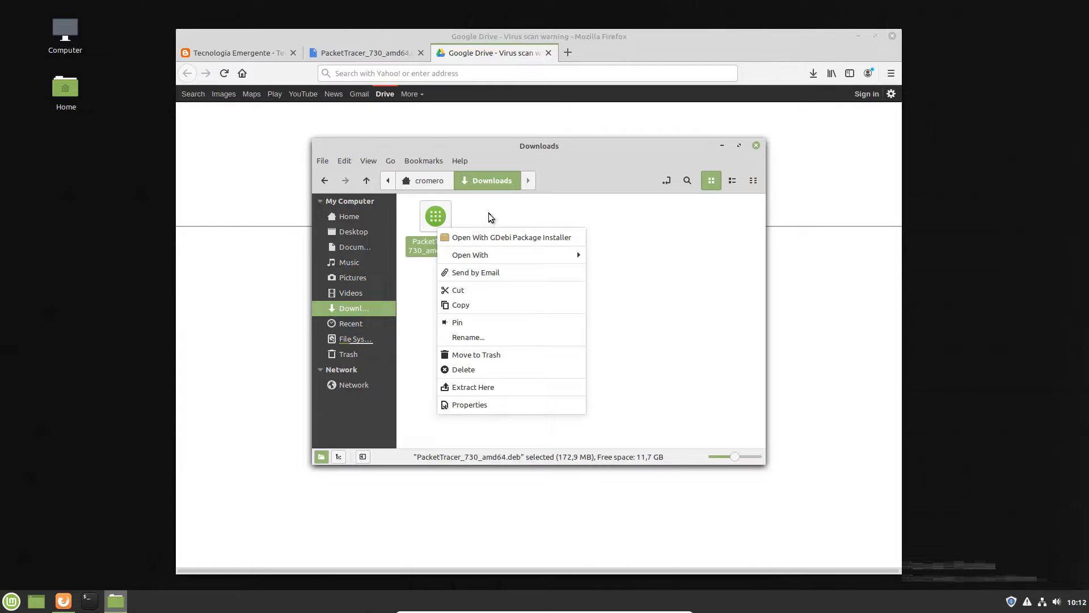
{"action": "left_click", "coordinate": [510, 217]}
{"action": "left_click", "coordinate": [584, 229]}
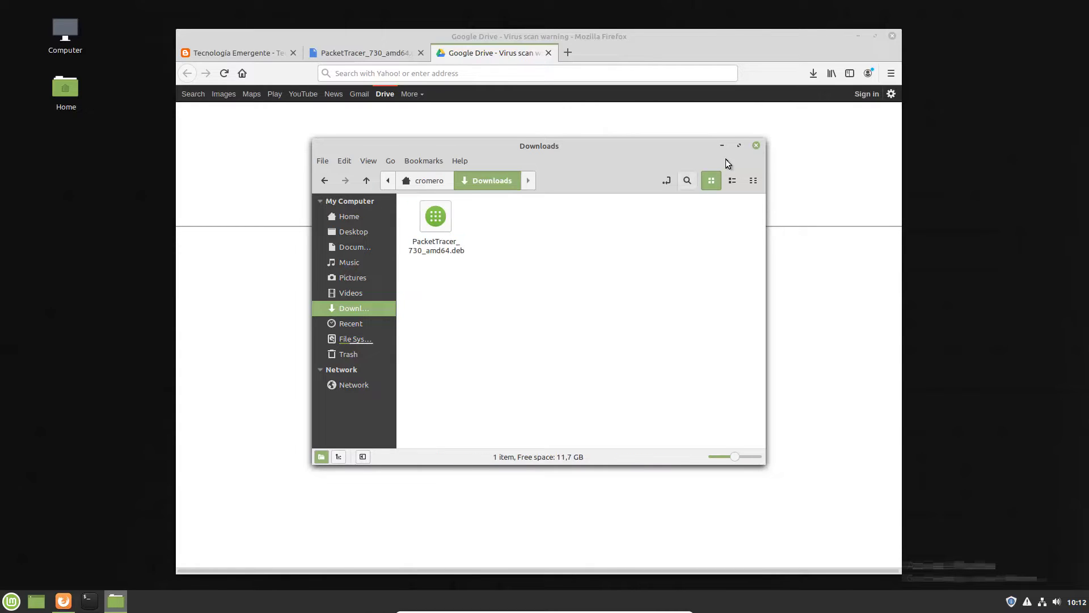
{"action": "left_click", "coordinate": [89, 600]}
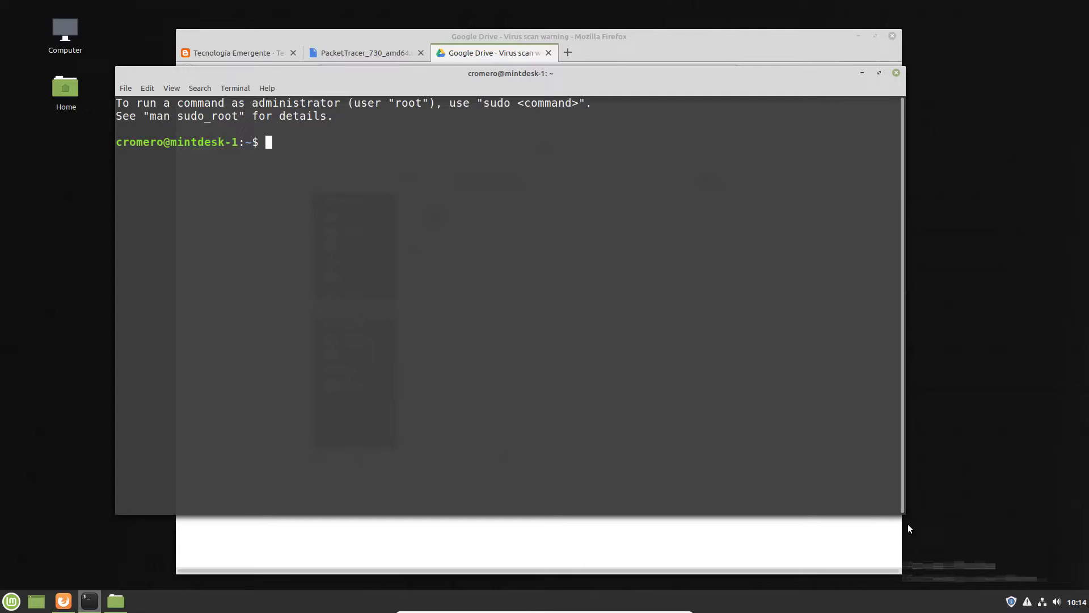
- List the Downloads folder contents with ls Downloads/
{"action": "type", "text": "ls Down"}
{"action": "key", "text": "Tab"}
{"action": "key", "text": "Return"}
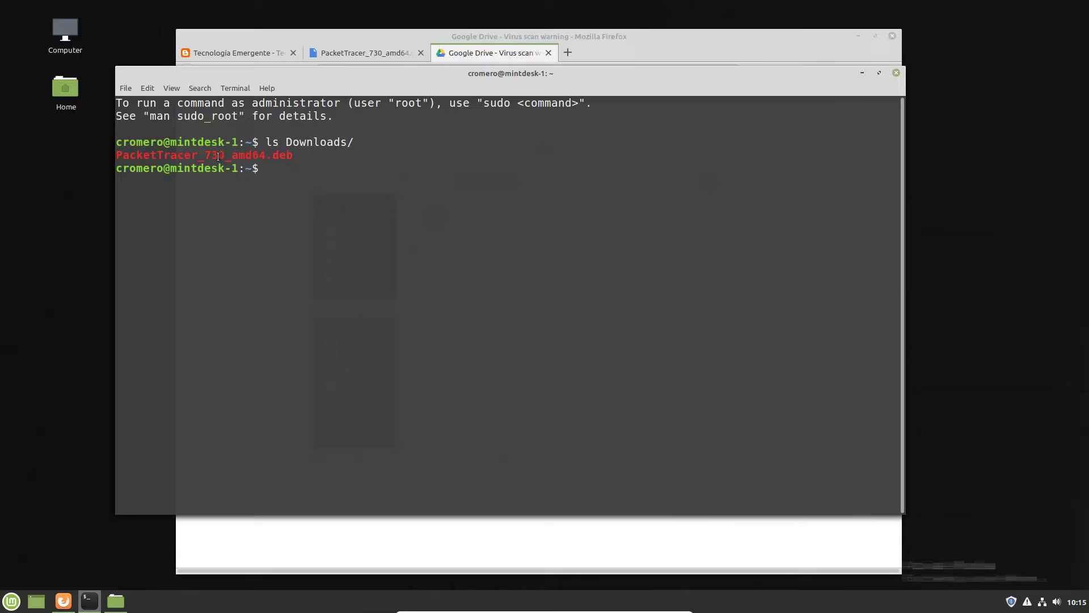
{"action": "triple_click", "coordinate": [256, 158]}
{"action": "left_click", "coordinate": [286, 174]}
- Change into Downloads with cd and start the command sudo gdebi
{"action": "type", "text": "cd Down"}
{"action": "key", "text": "Tab"}
{"action": "key", "text": "Return"}
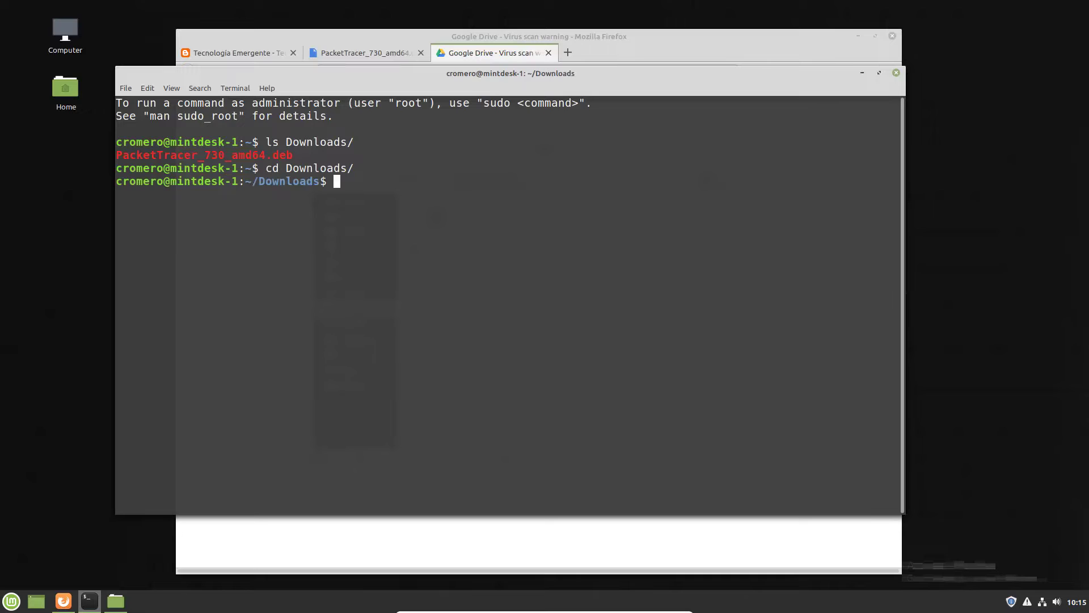
{"action": "left_click_drag", "start_coordinate": [321, 181], "coordinate": [245, 182]}
{"action": "left_click", "coordinate": [363, 180]}
{"action": "type", "text": "sudo gdebi"}
{"action": "left_click_drag", "start_coordinate": [367, 181], "coordinate": [406, 182]}
{"action": "left_click", "coordinate": [406, 181]}
- Run sudo gdebi PacketTracer_730_amd64.deb, enter the administrator password, and answer y to install
{"action": "type", "text": "Pa"}
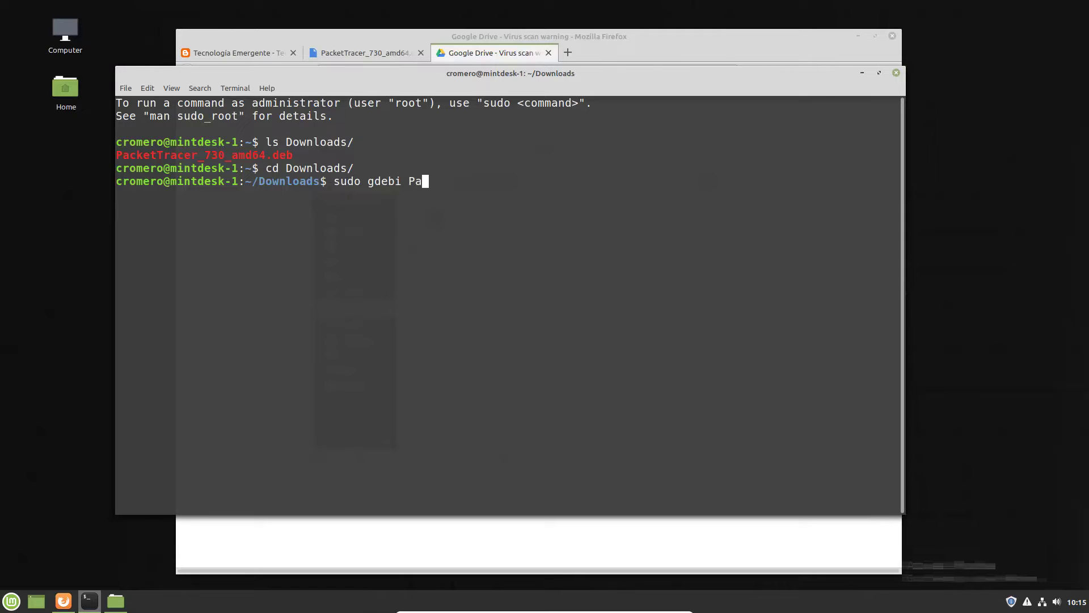
{"action": "type", "text": "c"}
{"action": "key", "text": "Tab"}
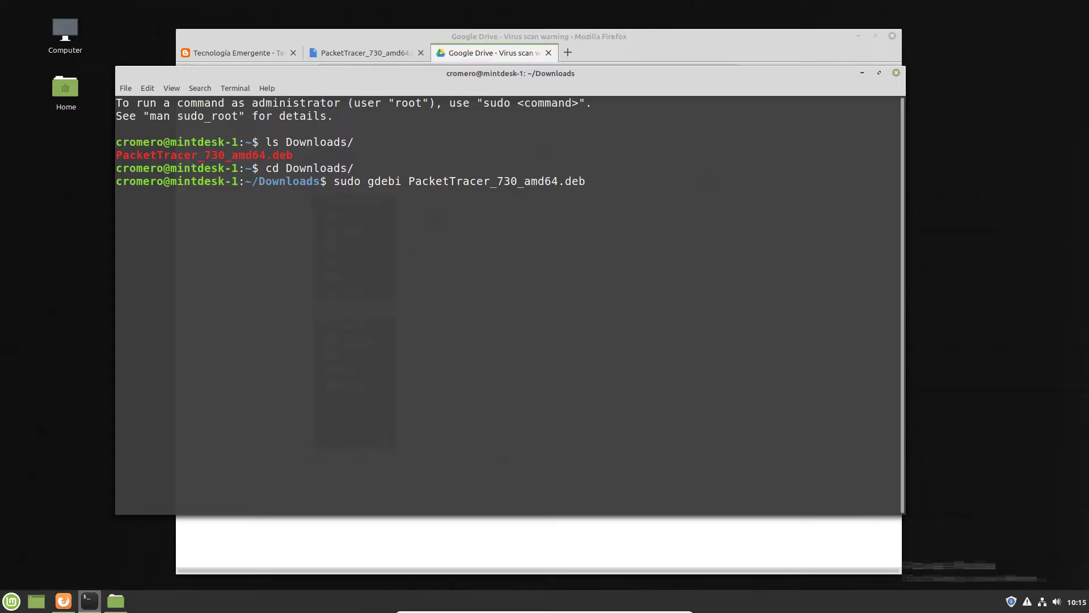
{"action": "key", "text": "Return"}
{"action": "type", "text": "***********"}
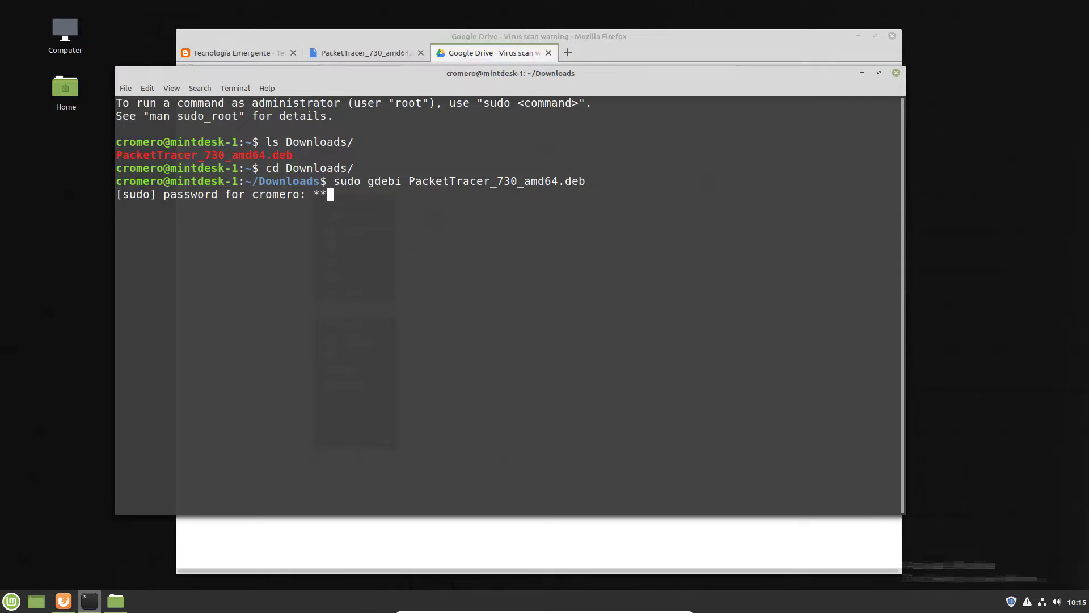
{"action": "key", "text": "Return"}
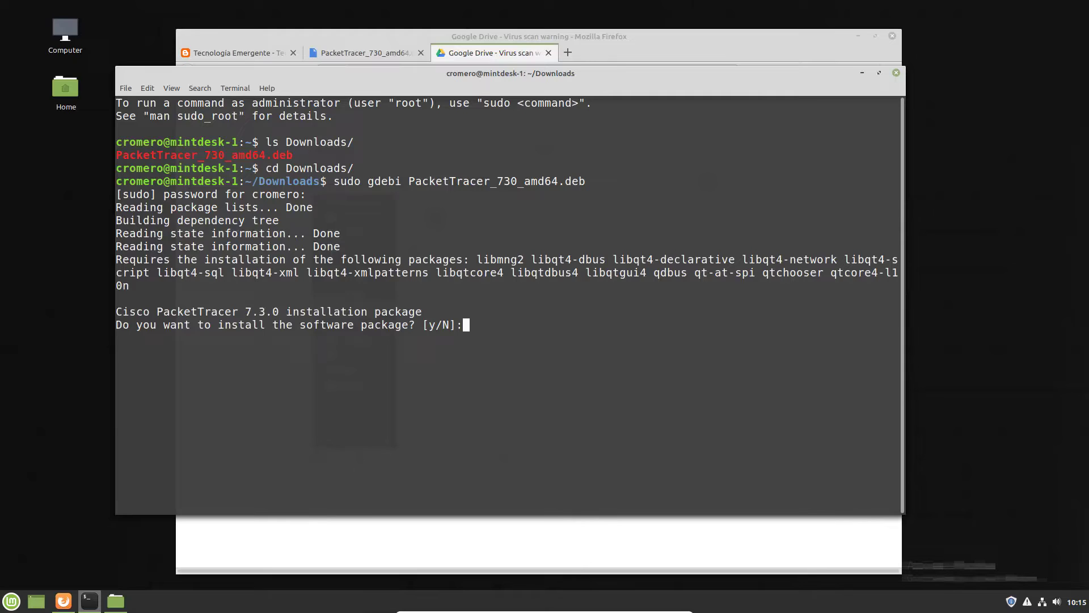
{"action": "type", "text": "y"}
{"action": "key", "text": "Return"}
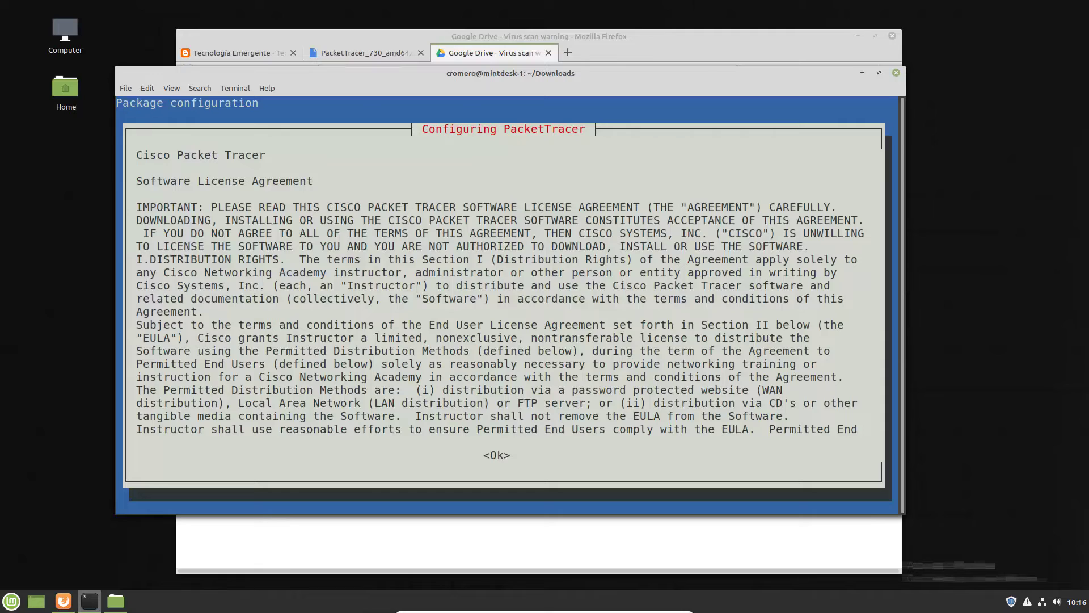
- Acknowledge the Packet Tracer license with Ok and accept the EULA with Yes
{"action": "key", "text": "Tab"}
{"action": "key", "text": "Return"}
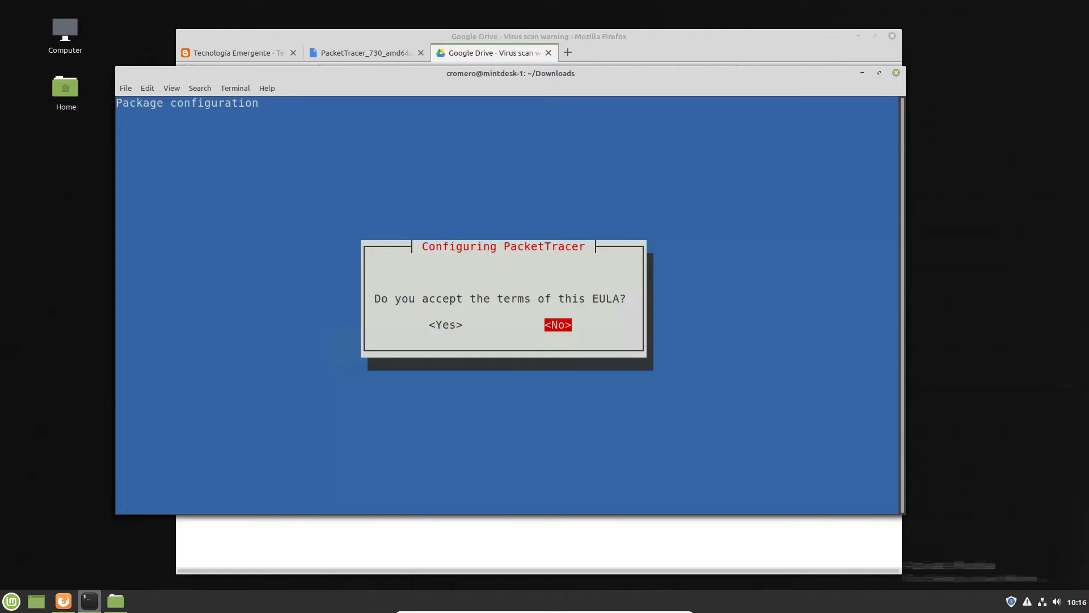
{"action": "key", "text": "Tab"}
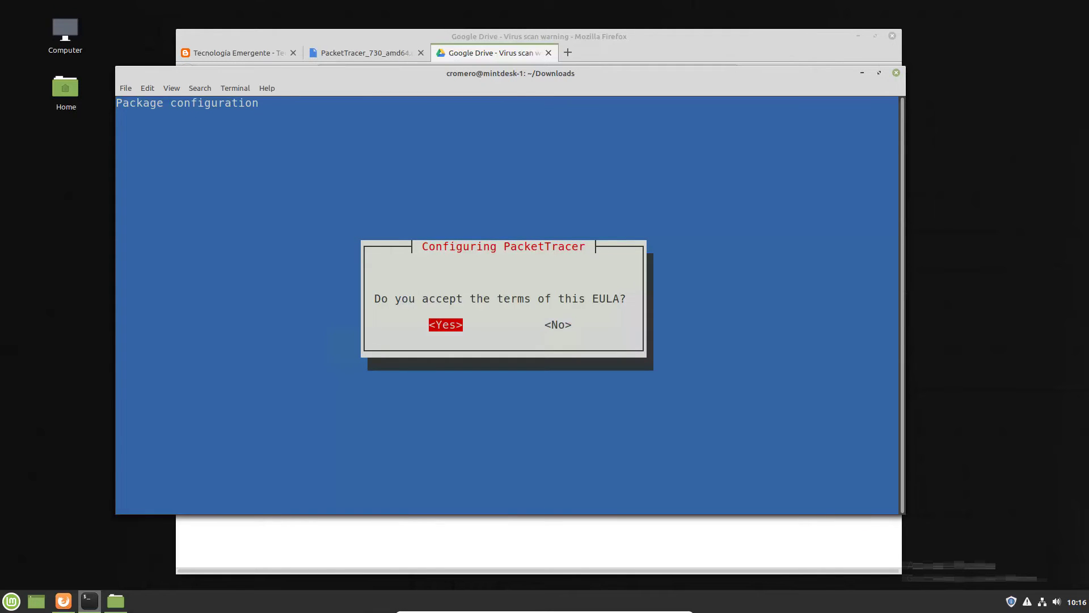
{"action": "key", "text": "Return"}
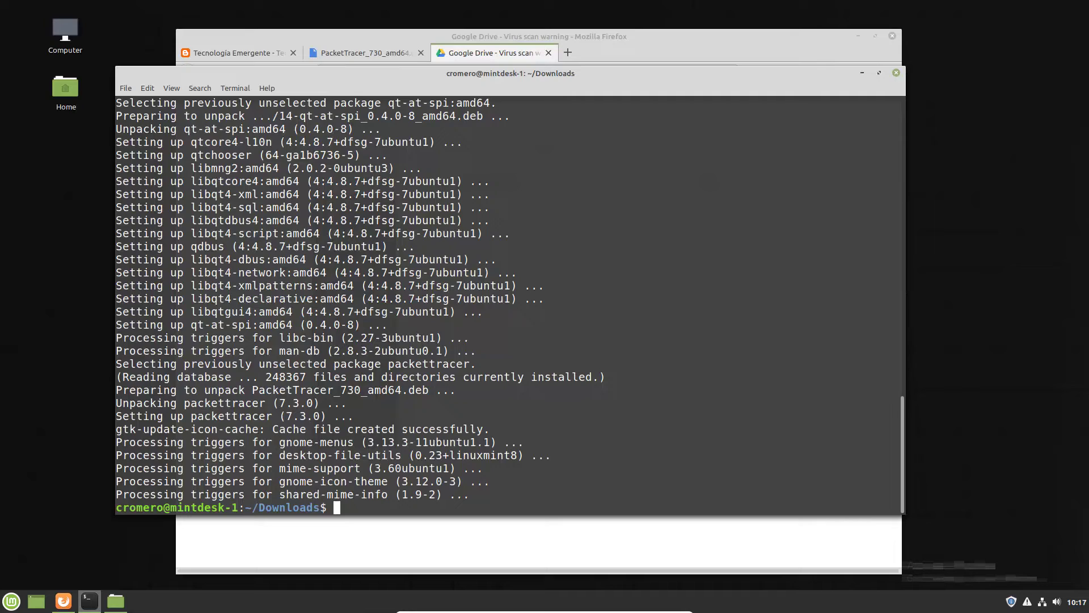
- Return home with cd, run packettracer, and dismiss the first-run user folder notice
{"action": "type", "text": "cd"}
{"action": "key", "text": "Return"}
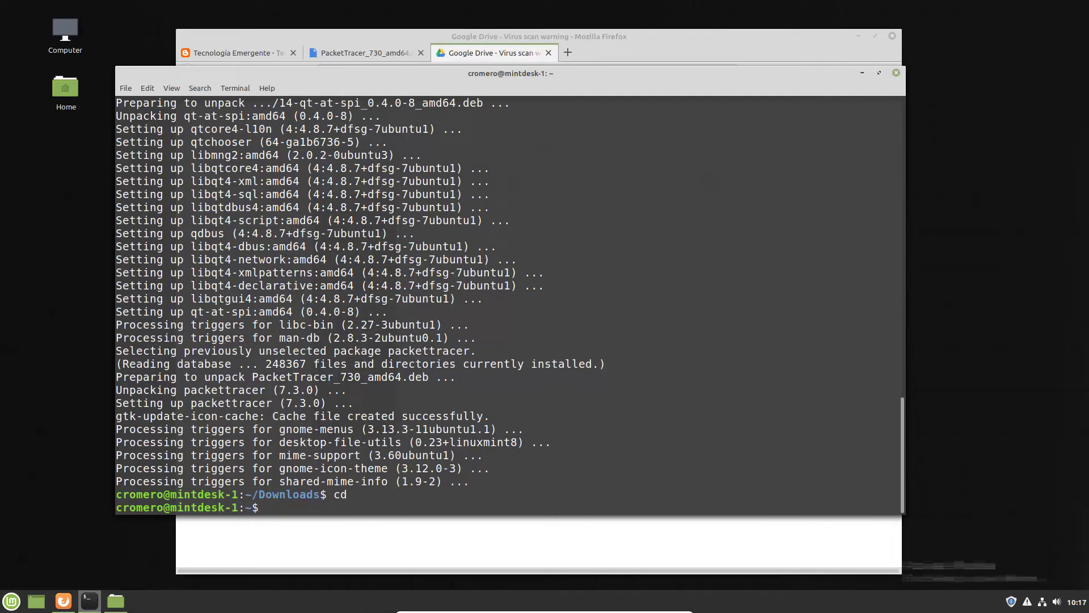
{"action": "left_click_drag", "start_coordinate": [262, 508], "coordinate": [180, 505]}
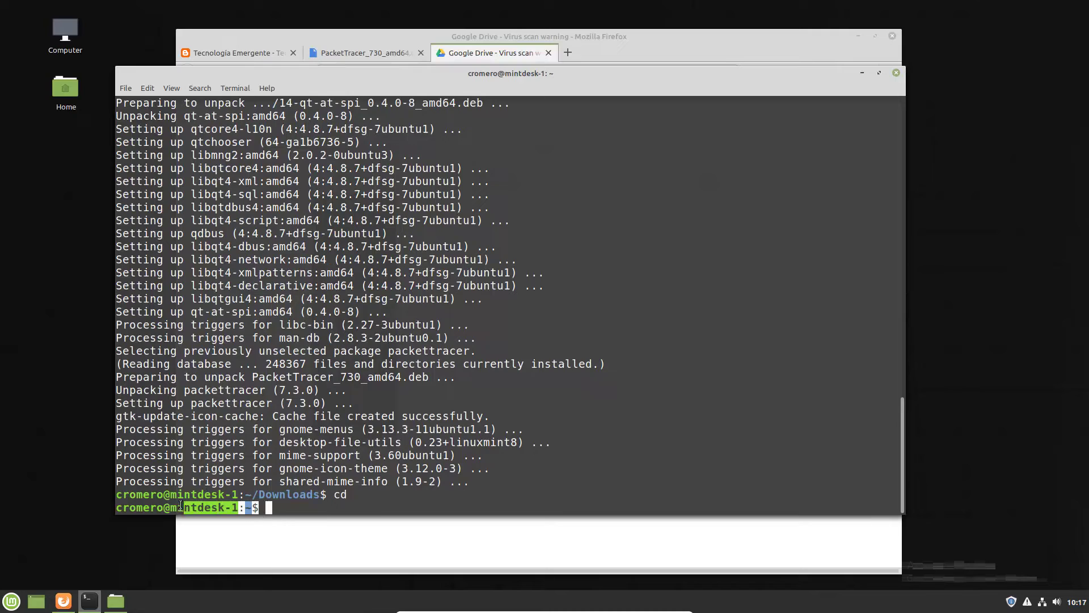
{"action": "left_click", "coordinate": [280, 510]}
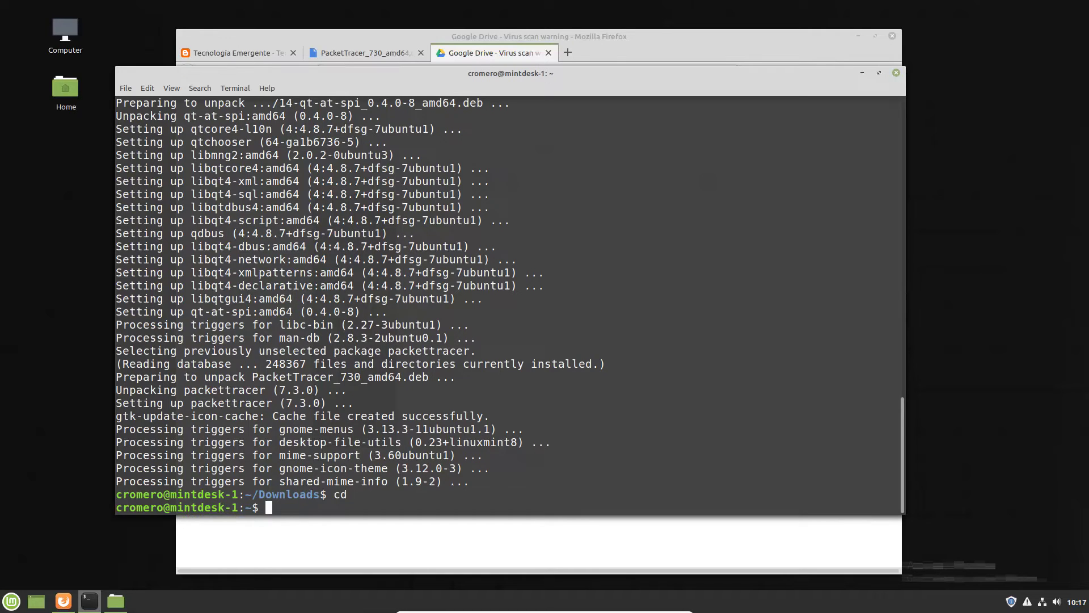
{"action": "type", "text": "packettracer"}
{"action": "key", "text": "Return"}
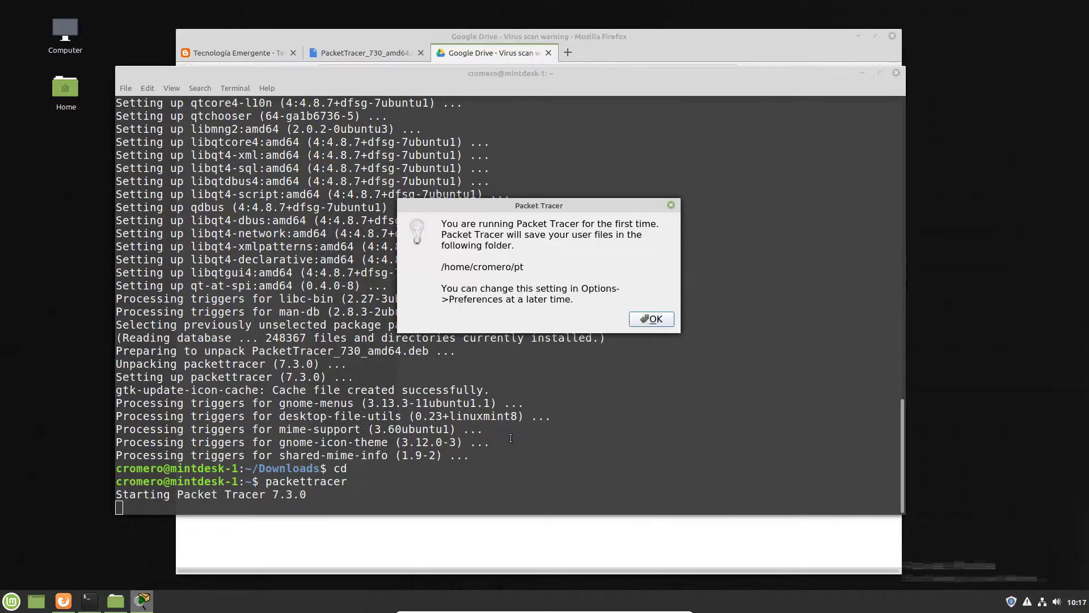
{"action": "left_click", "coordinate": [654, 319]}
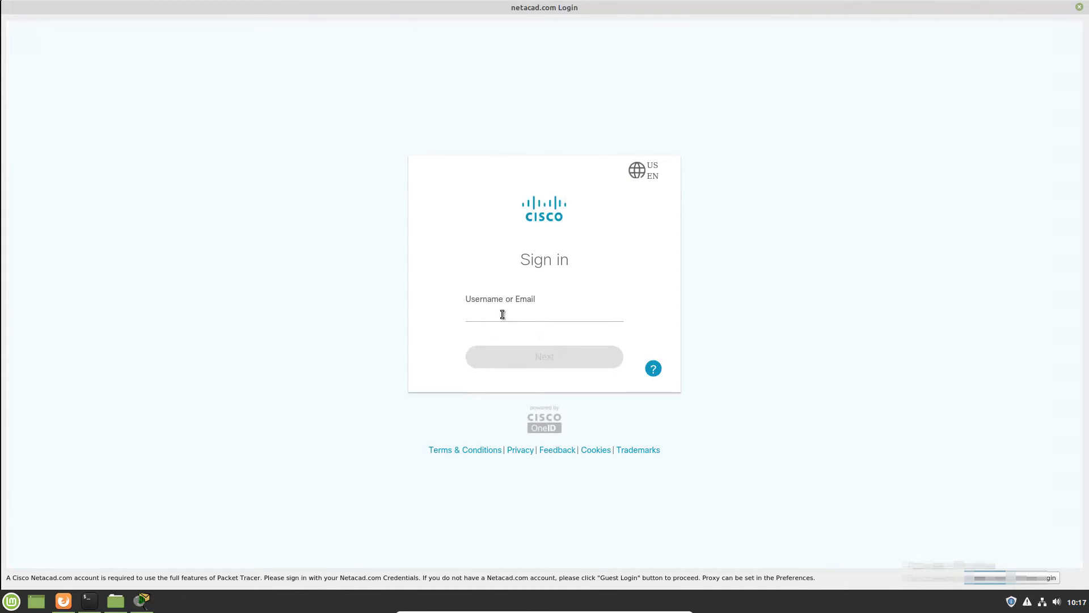
- Close Firefox with all its tabs and enter Packet Tracer as a guest
{"action": "left_click", "coordinate": [504, 315]}
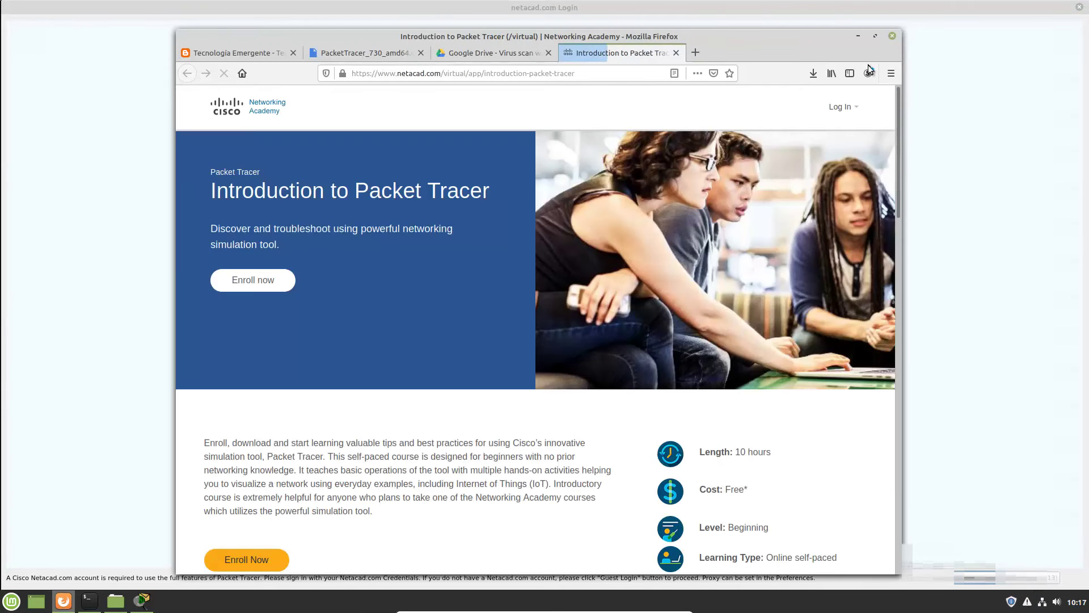
{"action": "left_click", "coordinate": [892, 36]}
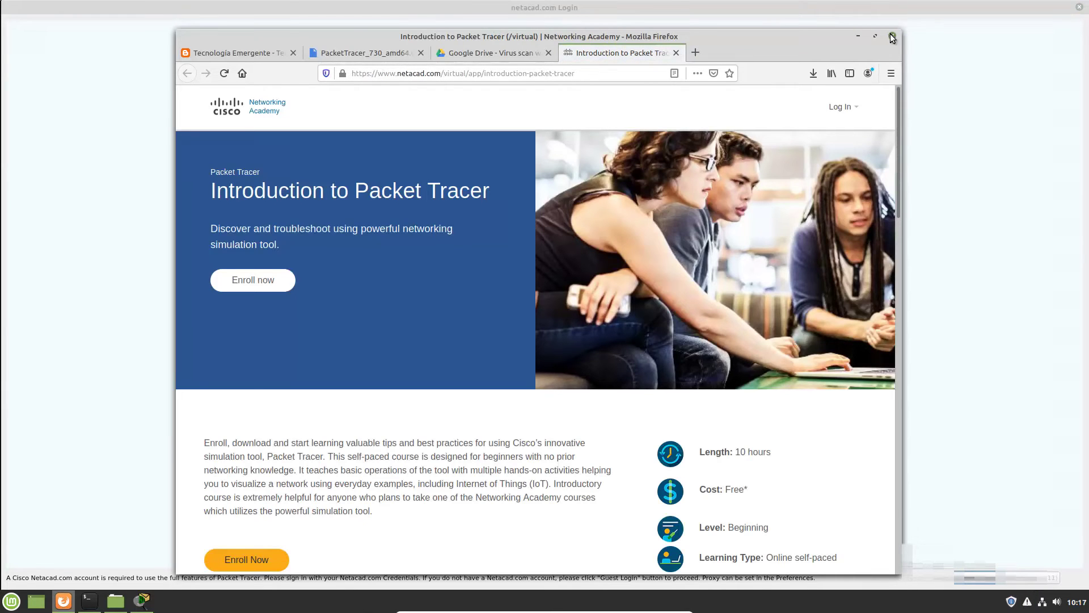
{"action": "left_click", "coordinate": [644, 335]}
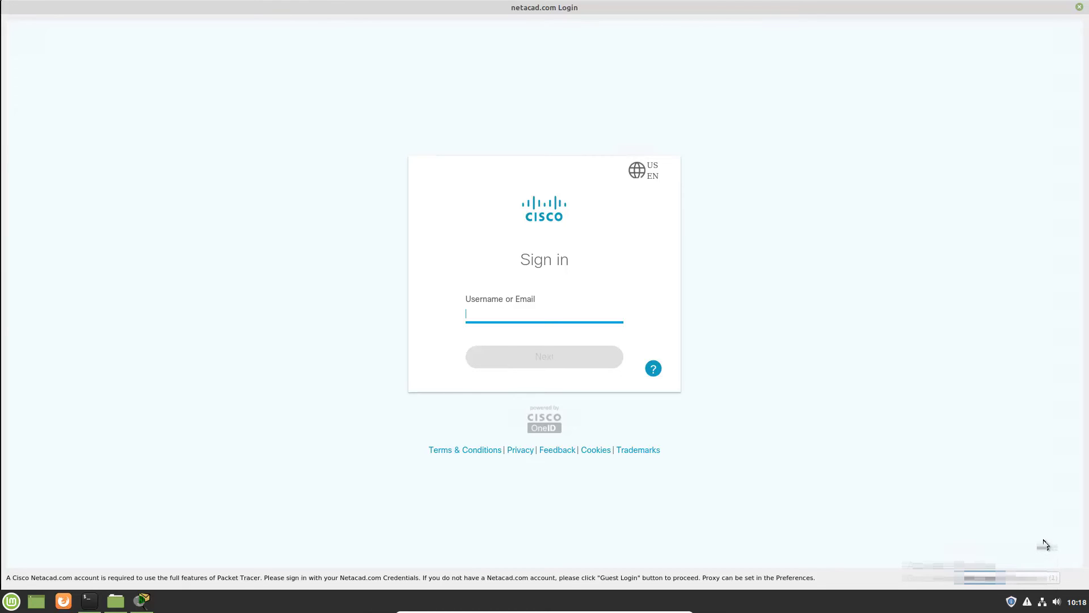
{"action": "left_click", "coordinate": [1047, 579]}
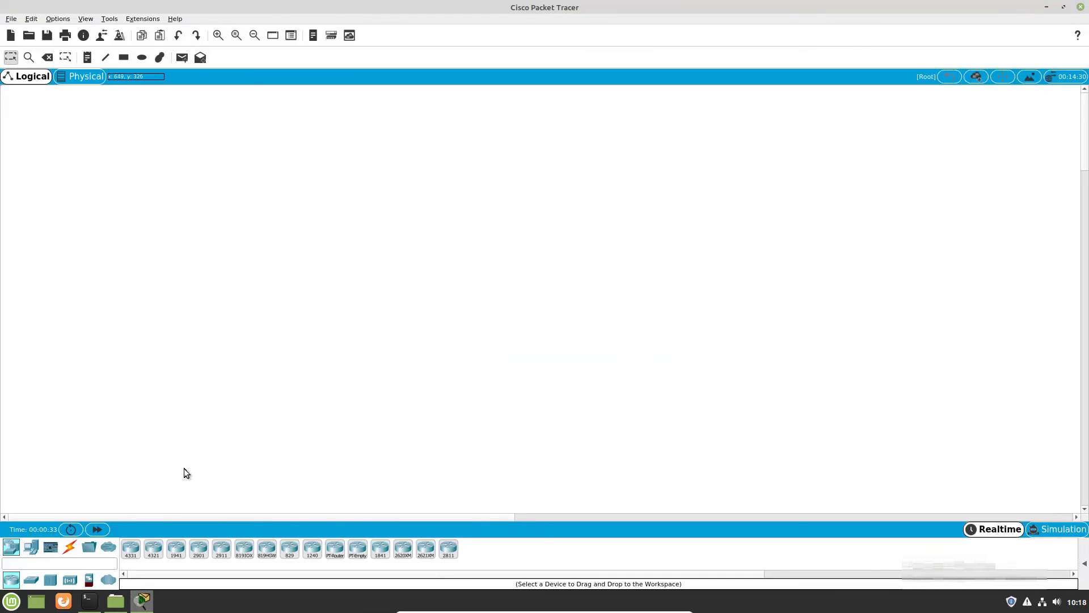
- Place a 4331 router from the Routers list onto the canvas as Router0
{"action": "left_click", "coordinate": [131, 548]}
{"action": "left_click", "coordinate": [389, 231]}
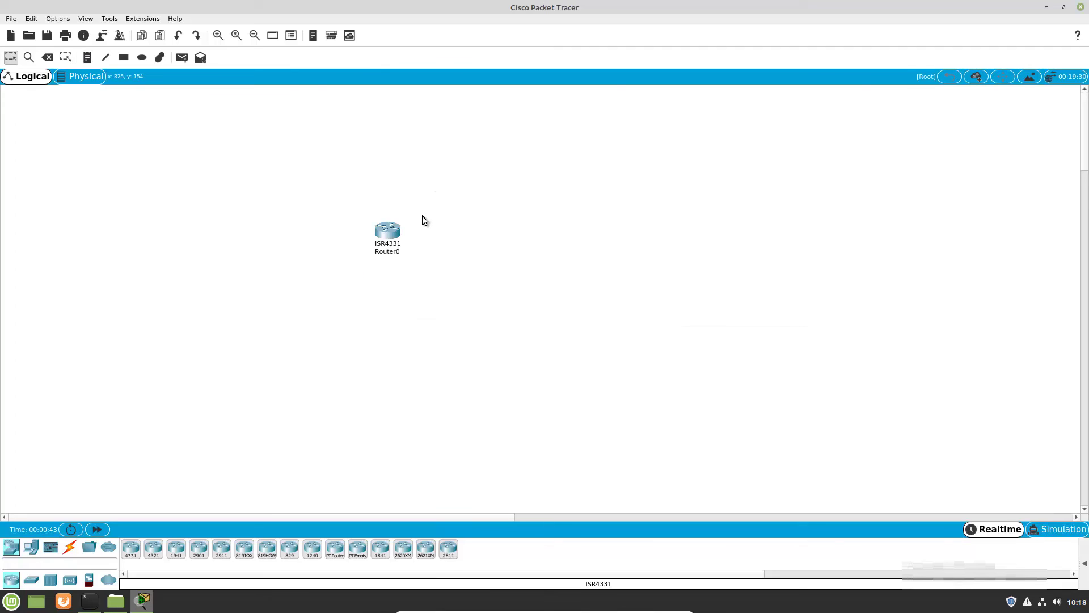
{"action": "left_click_drag", "start_coordinate": [457, 184], "coordinate": [338, 298]}
{"action": "left_click", "coordinate": [391, 313]}
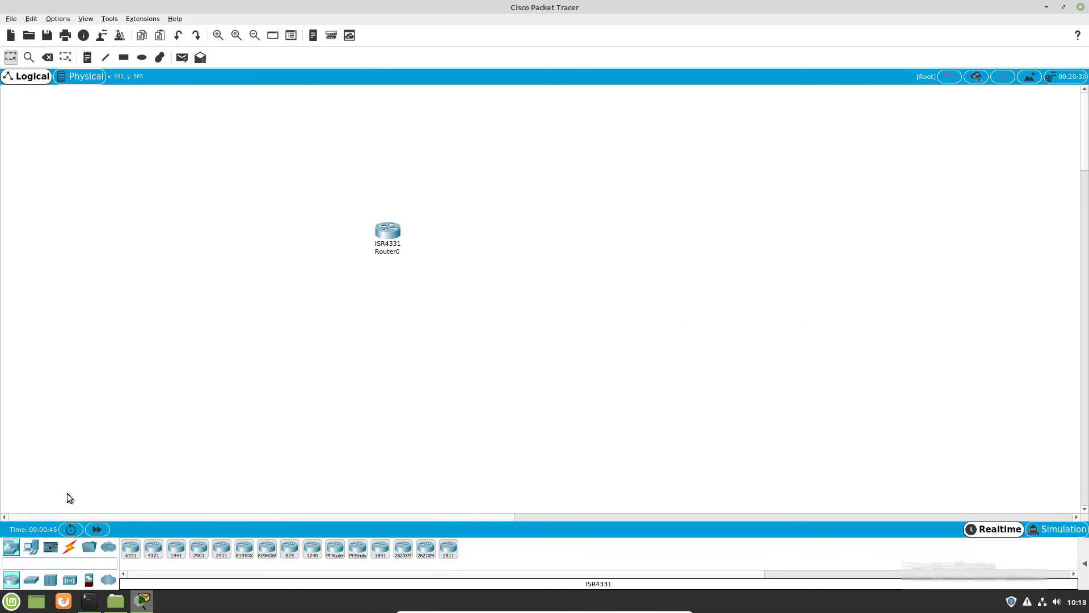